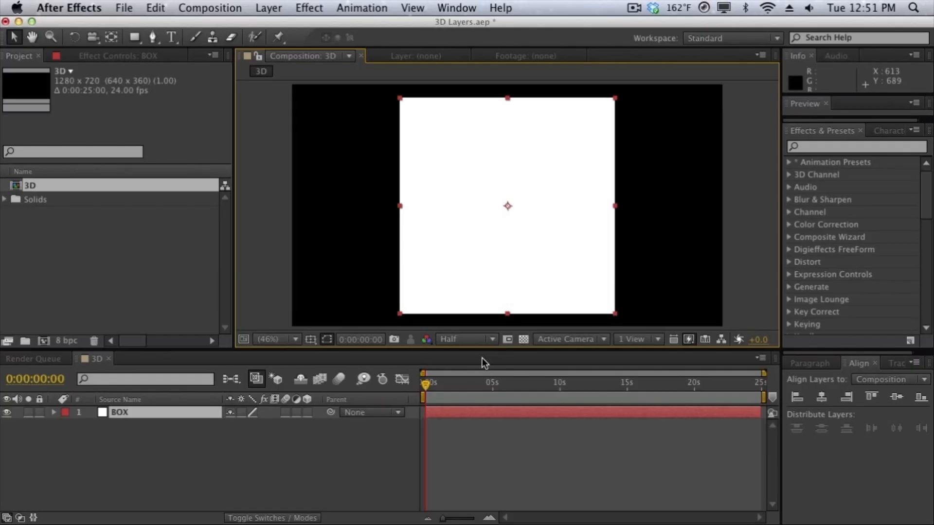
Scale the BOX layer down to 62%.
key(s)
drag(278, 429, 251, 427)
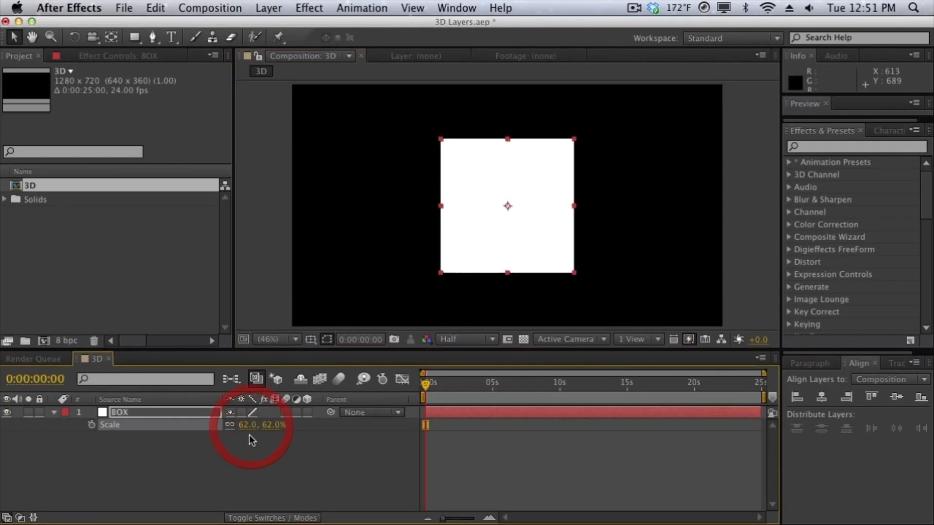
click(249, 435)
Reveal the BOX layer's position and set it to about 586, 480.
click(175, 411)
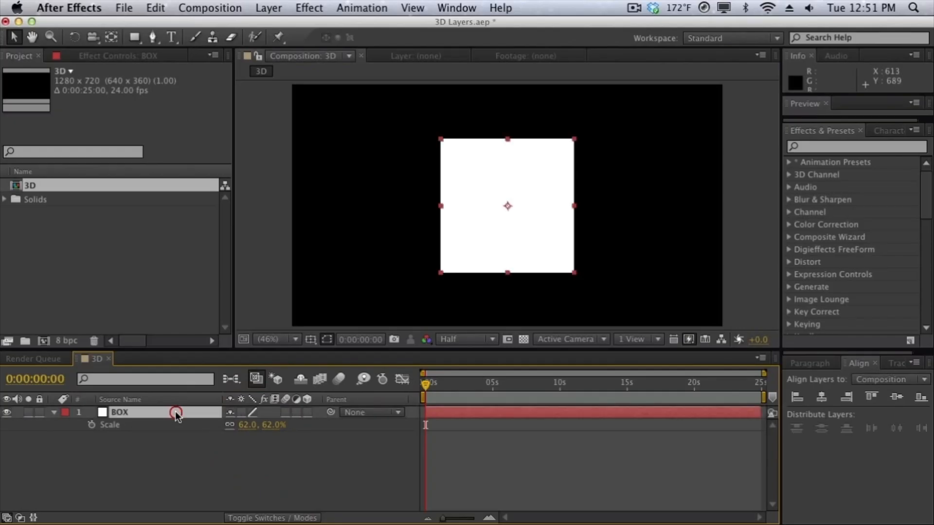
key(p)
drag(230, 430, 161, 423)
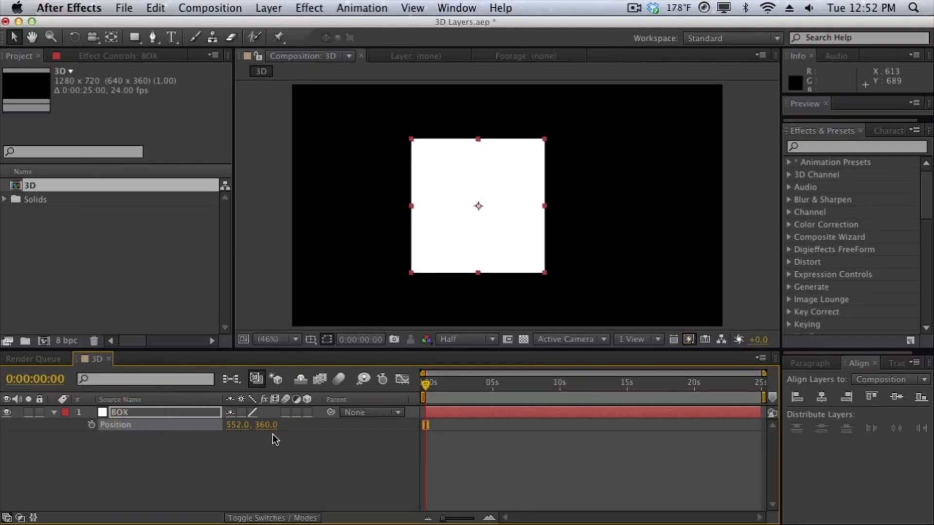
drag(263, 431, 297, 431)
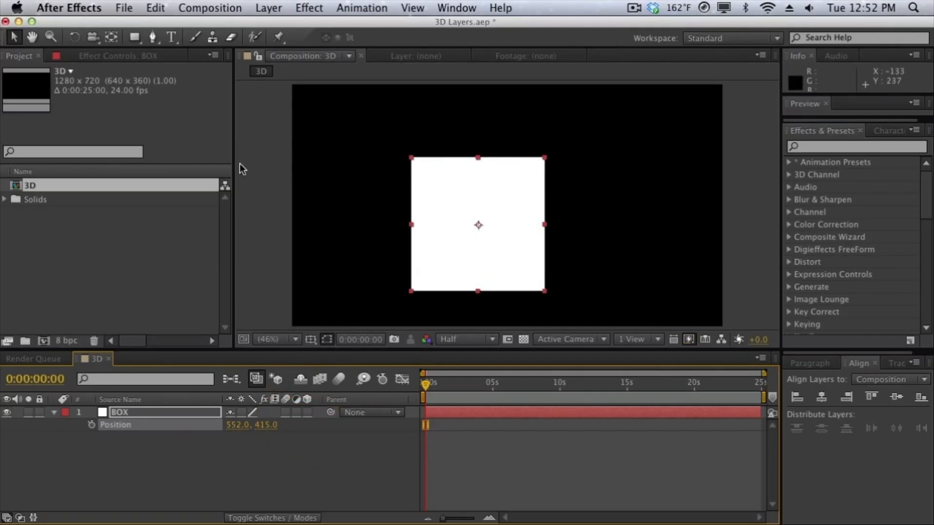
drag(236, 426, 284, 453)
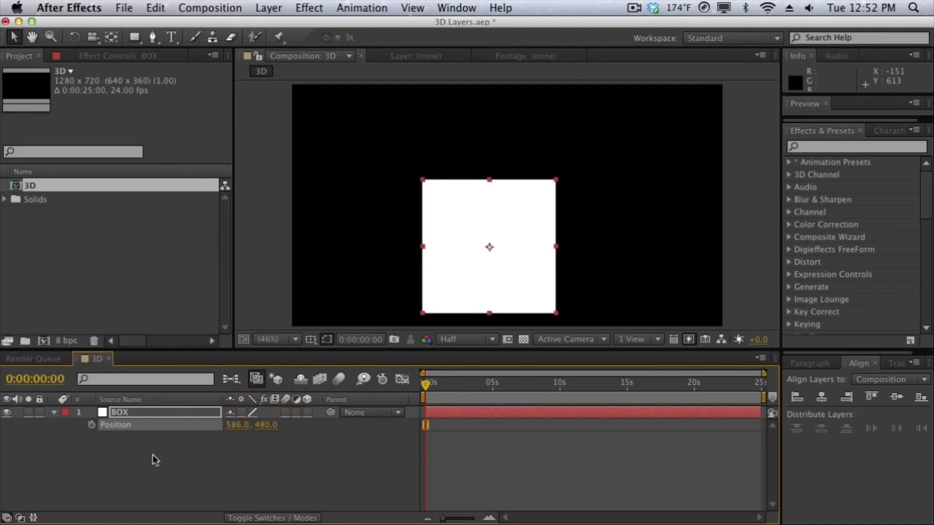
Try rotating the BOX layer to about 334° and reset its rotation to 0°.
key(r)
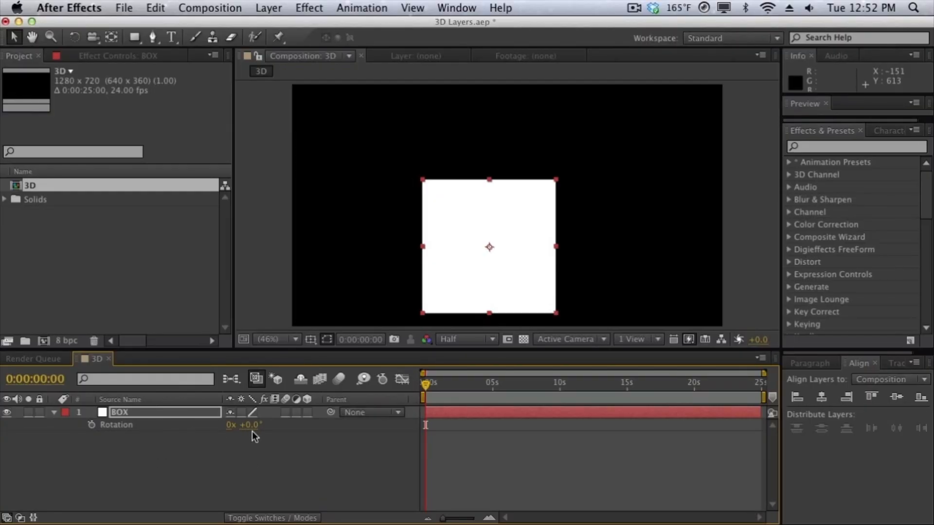
drag(252, 431, 525, 452)
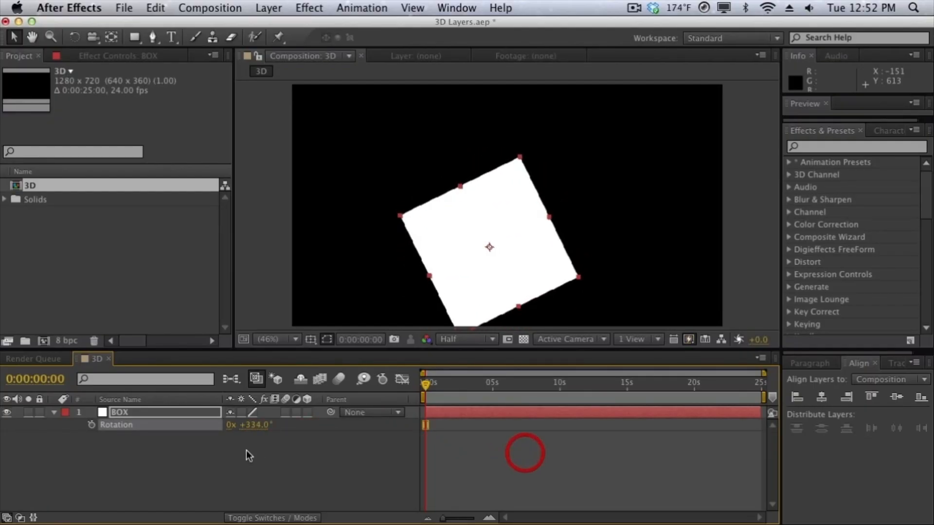
click(254, 425)
text(0)
key(Return)
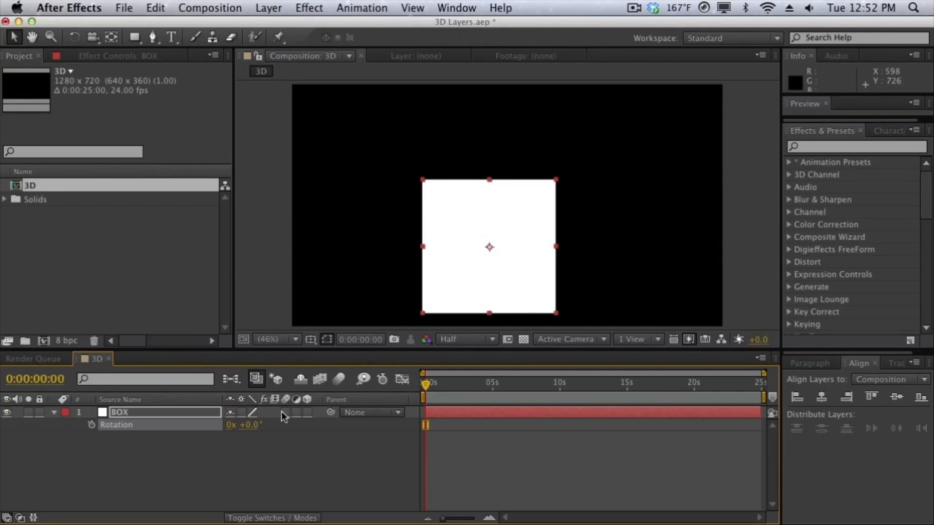
Switch the BOX layer to 3D to view its rotation and position properties, and return it to 2D.
click(211, 411)
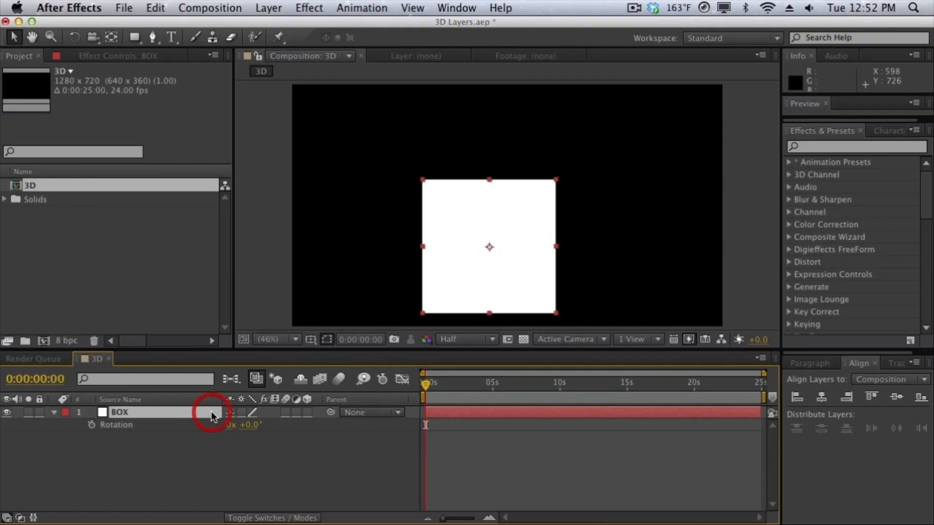
click(300, 517)
click(300, 516)
click(307, 412)
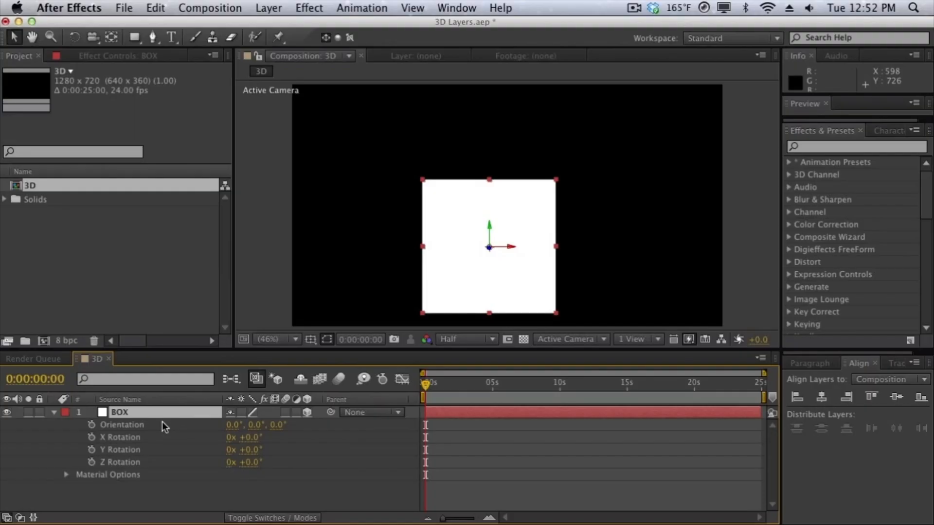
key(p)
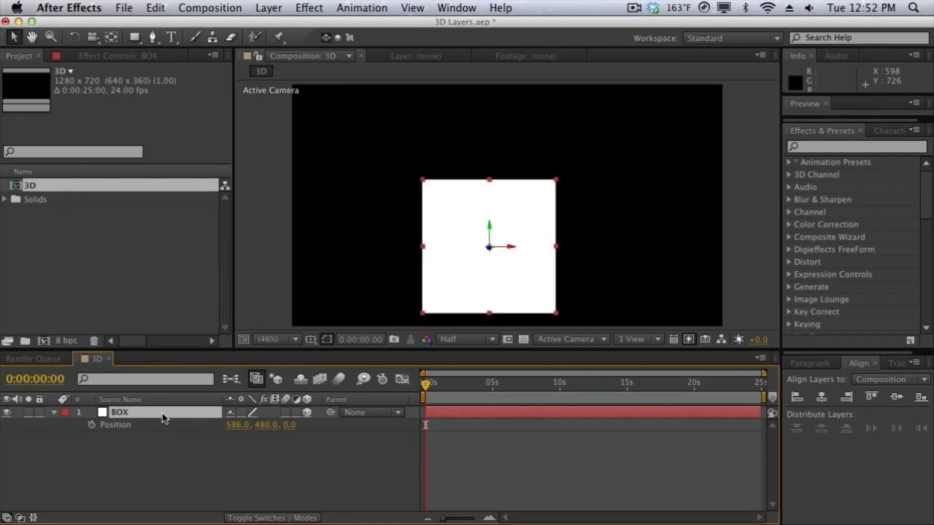
click(306, 413)
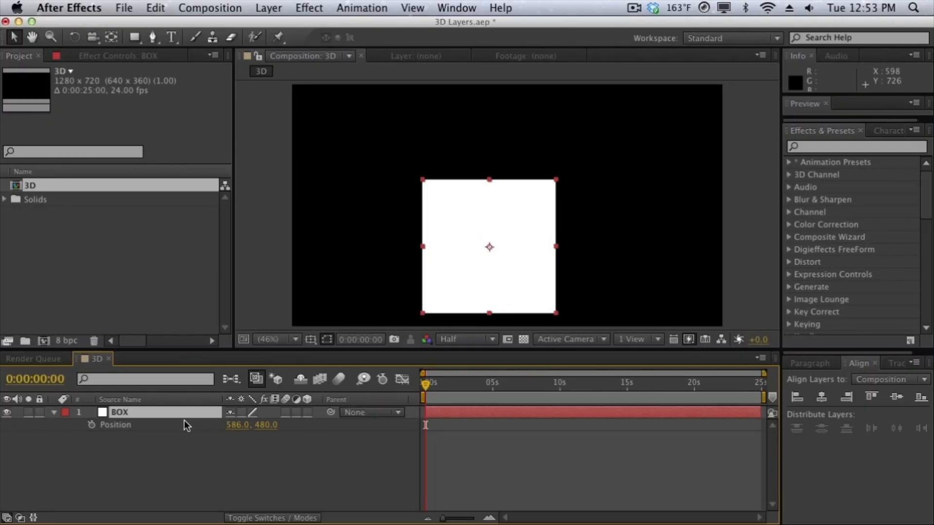
Show rotation alongside position, move the BOX layer to about 649, 419, and make it a 3D layer.
key(shift+r)
drag(446, 283, 467, 262)
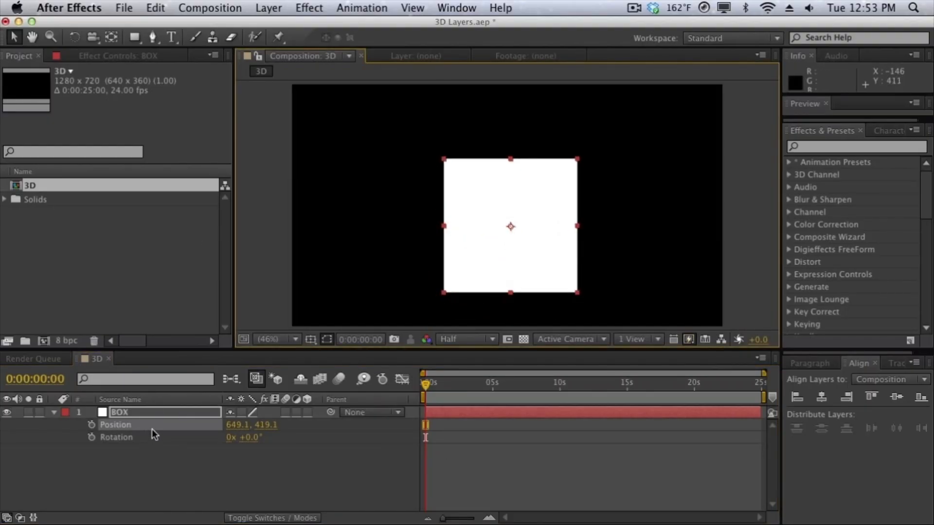
click(308, 413)
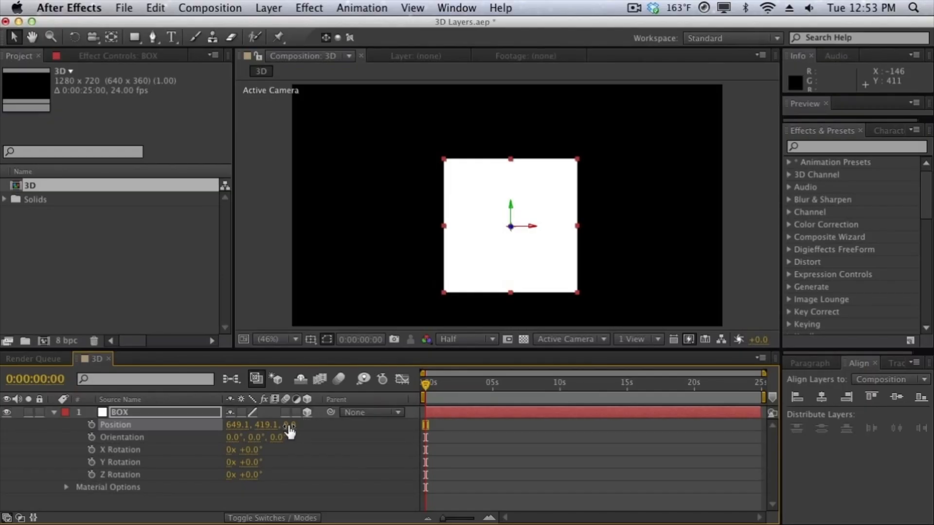
Set the BOX layer's Z position to -30, orientation to 338°, 43°, 0°, Y Rotation to -37° and Z Rotation to +31°.
drag(292, 433, 362, 517)
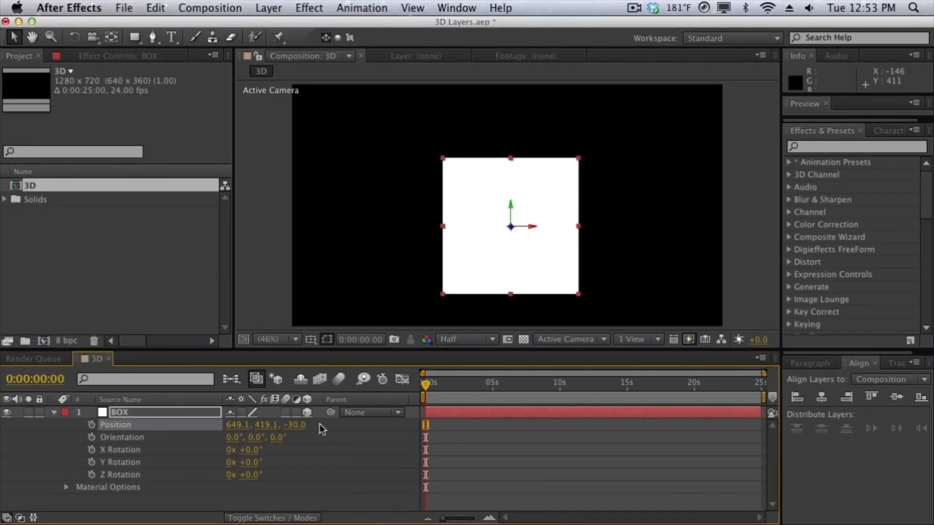
drag(234, 437, 294, 434)
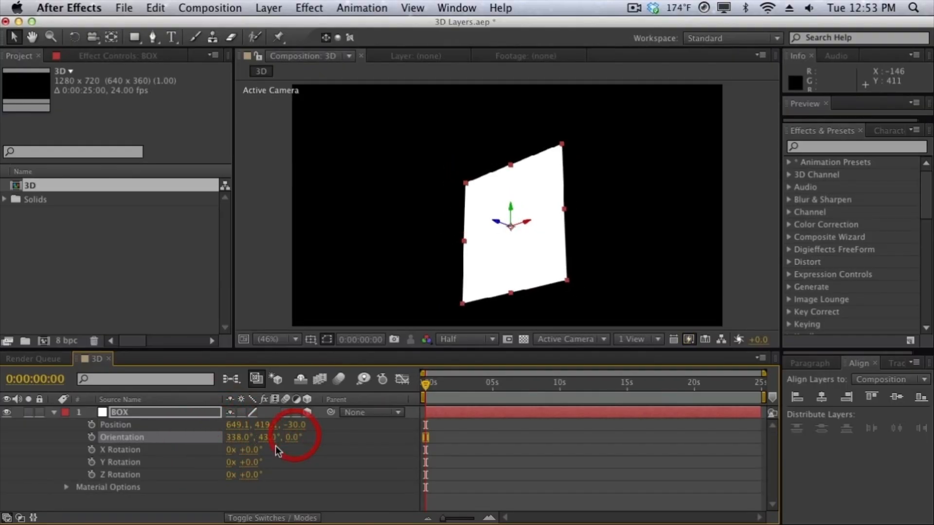
drag(249, 462, 272, 475)
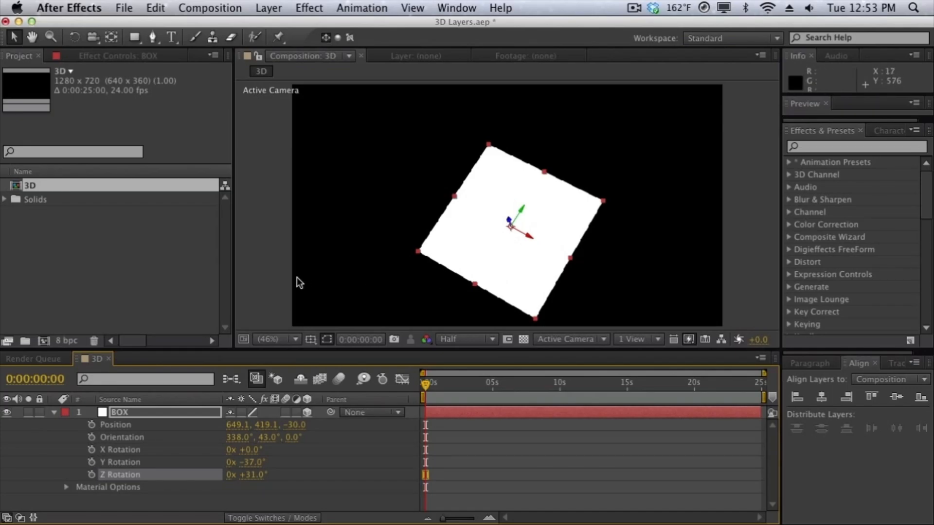
Add a two-node camera layer with the 20mm preset and name it Camera.
click(265, 7)
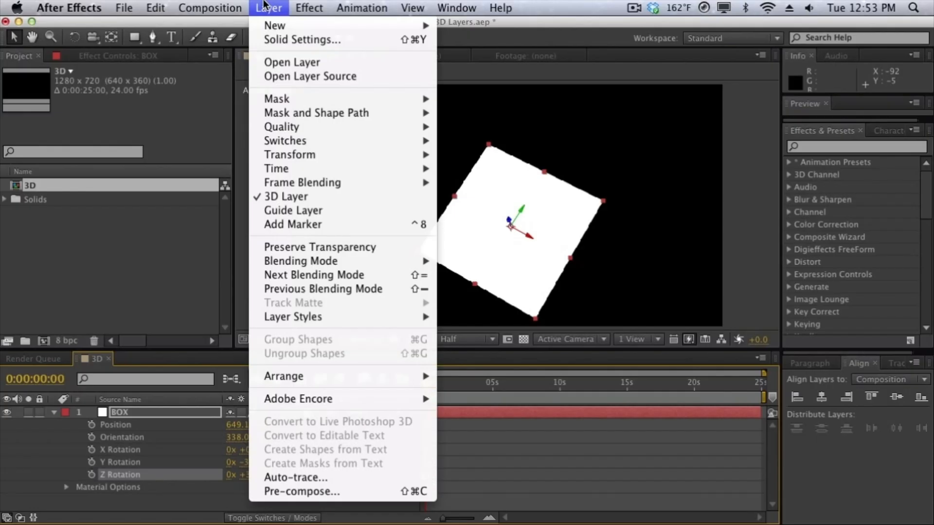
mouse_move(428, 25)
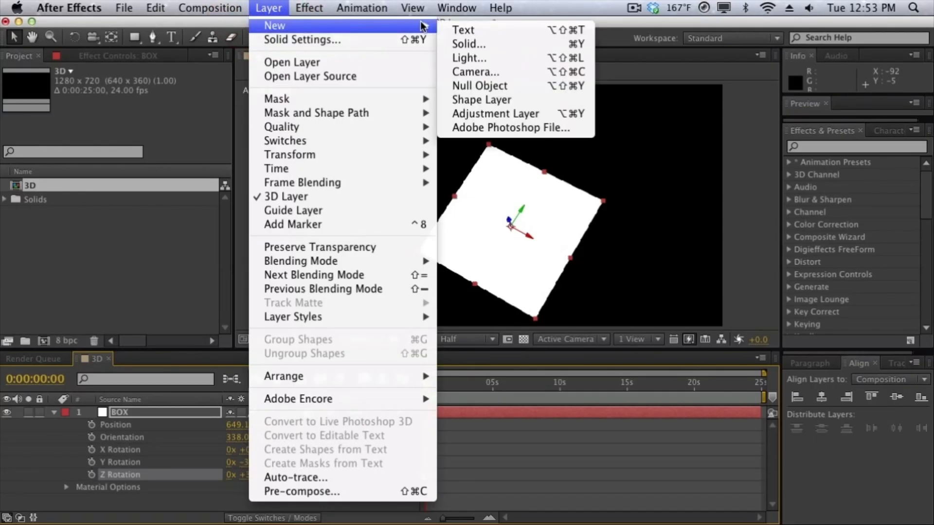
click(471, 70)
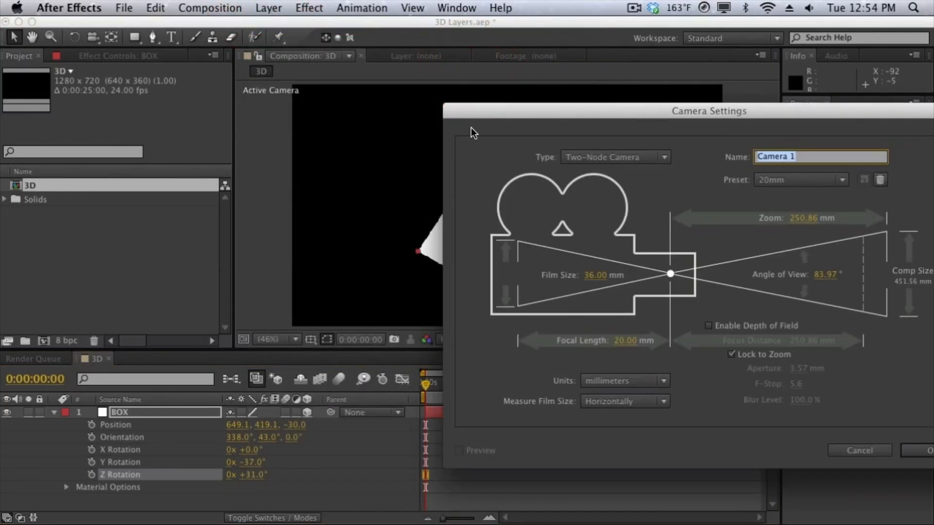
drag(476, 117, 279, 124)
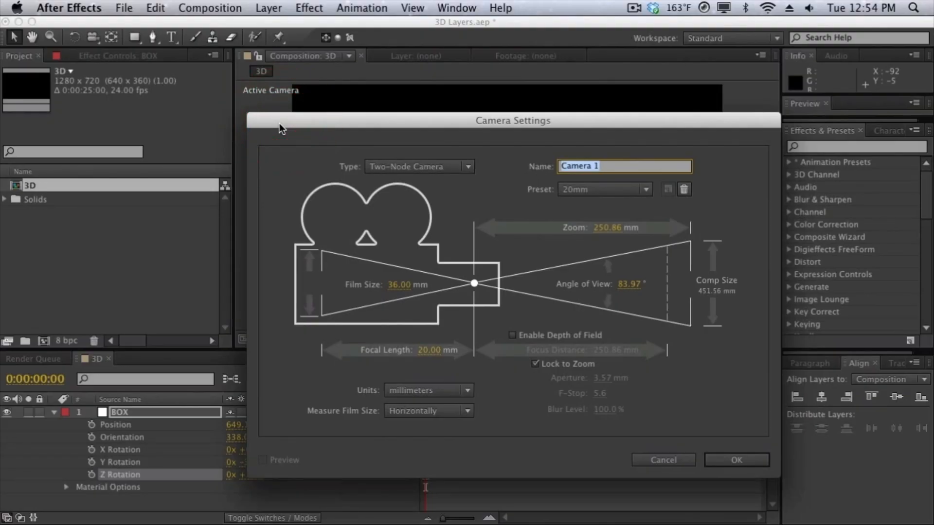
text(Camera)
key(Return)
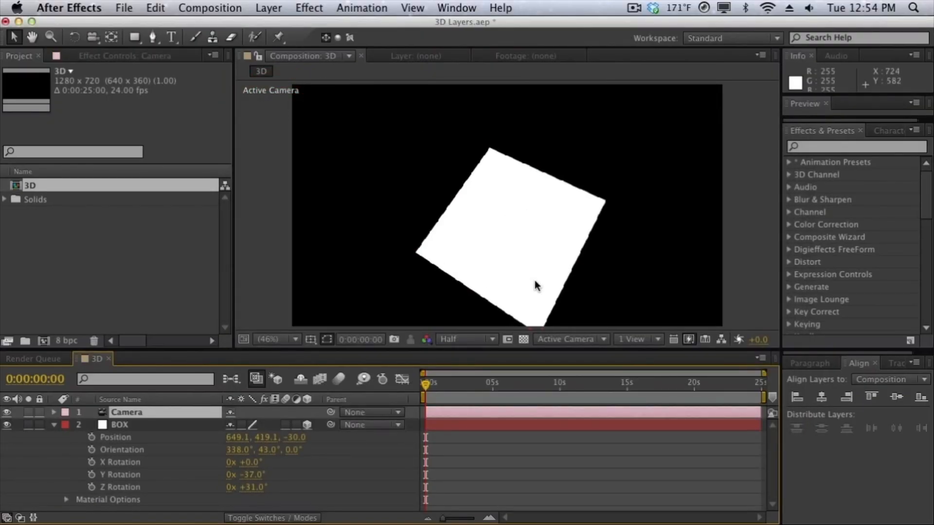
Orbit the camera to see the BOX layer from a steep side angle and set the layer's Z position to -55.
key(c)
key(c)
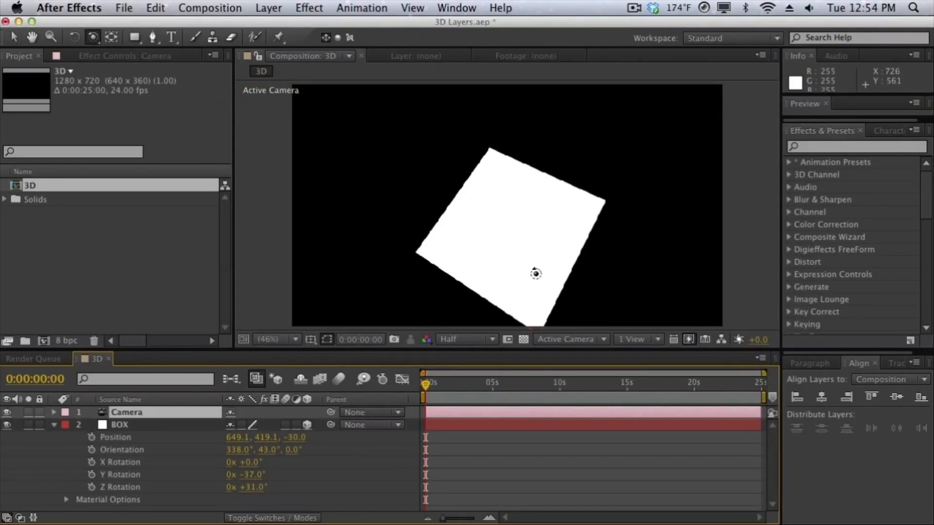
drag(535, 274, 482, 246)
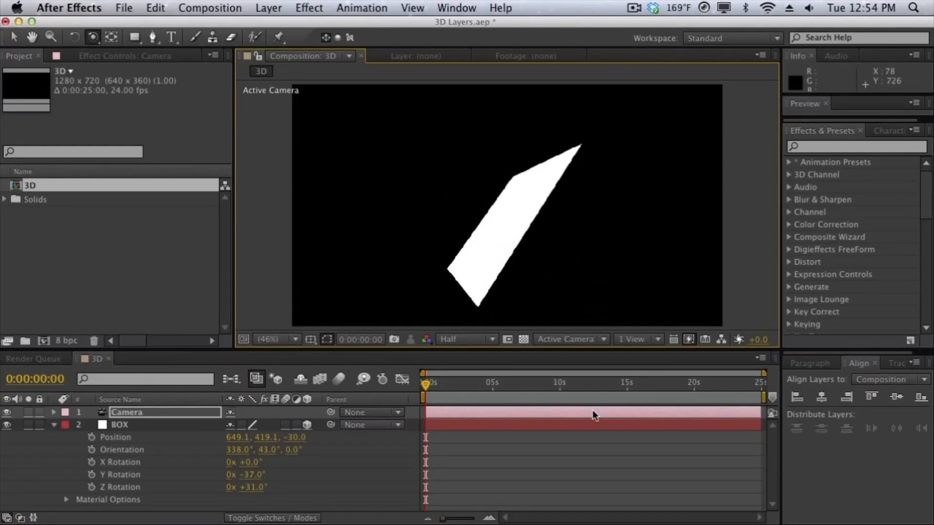
drag(295, 437, 236, 392)
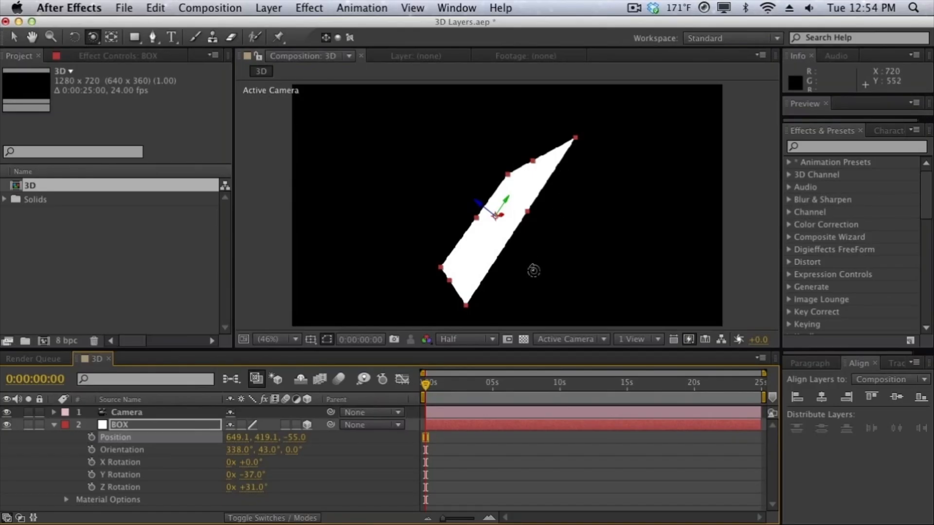
Orbit the camera back and forth around the BOX layer, ending on a slightly wider view of its face.
drag(533, 267, 568, 205)
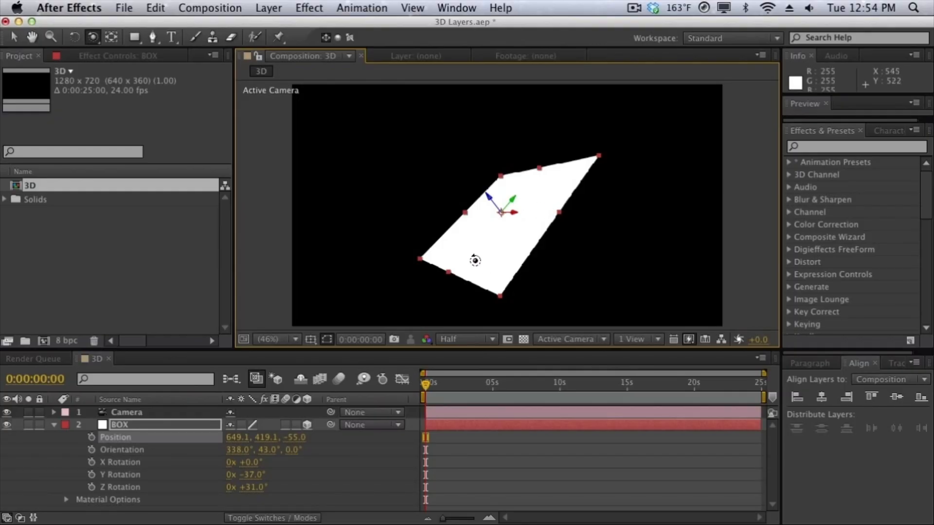
mouse_move(474, 260)
mouse_down()
mouse_move(562, 281)
mouse_move(584, 246)
mouse_move(513, 234)
mouse_move(473, 262)
mouse_up()
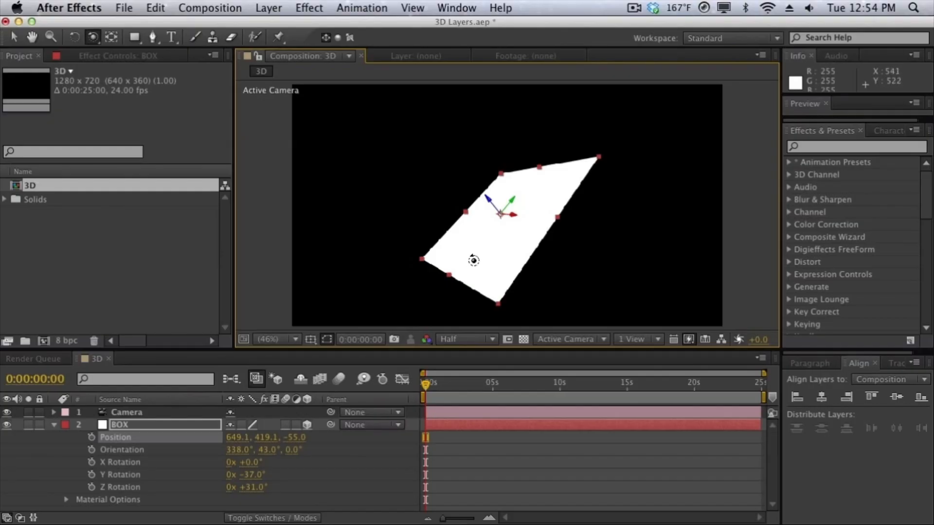
drag(474, 260, 476, 279)
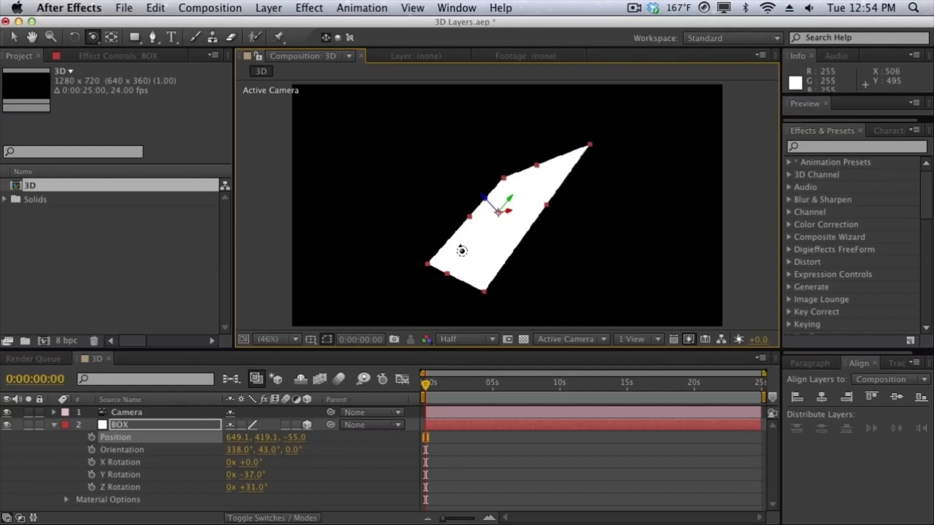
mouse_move(462, 252)
mouse_down()
mouse_move(486, 252)
mouse_move(465, 255)
mouse_up()
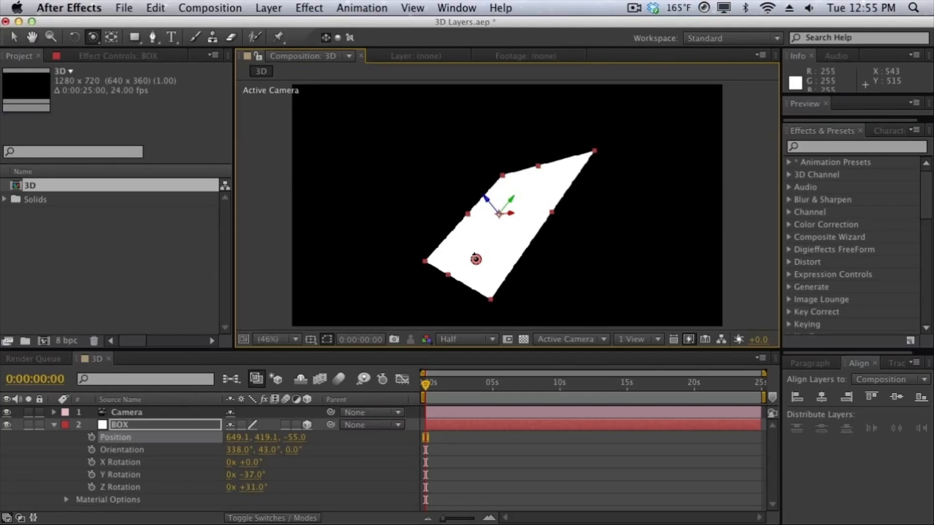
mouse_move(474, 258)
mouse_down()
mouse_move(525, 268)
mouse_move(529, 248)
mouse_move(513, 235)
mouse_move(478, 260)
mouse_up()
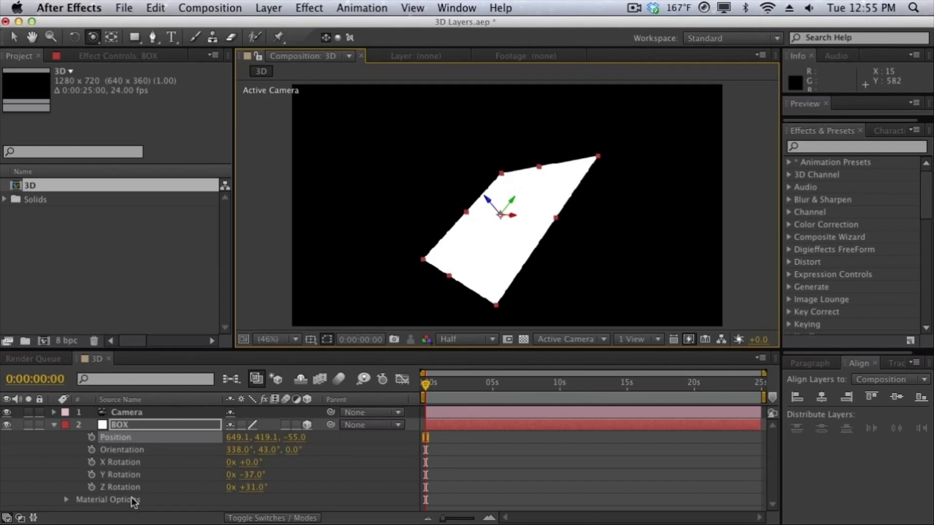
Expand the BOX layer's Material Options and examine its shadow and light settings.
click(65, 500)
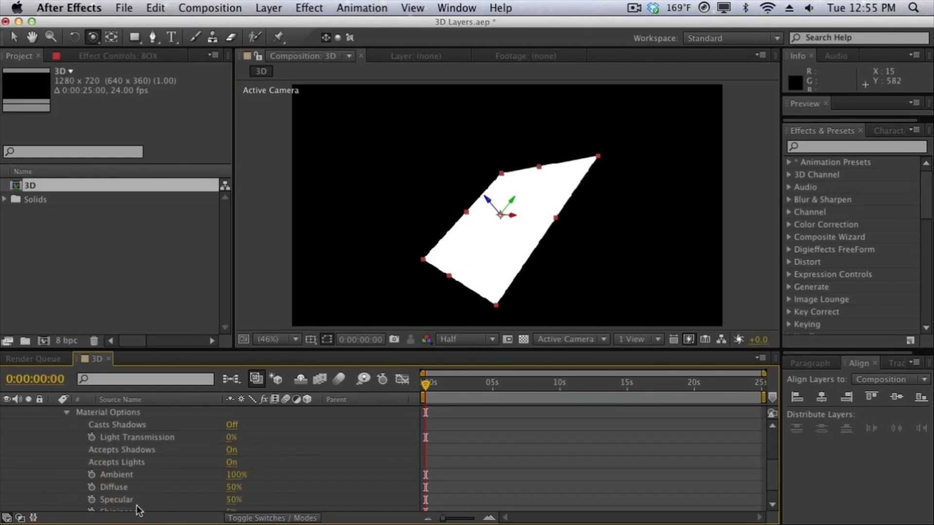
scroll(133, 438, up, 2)
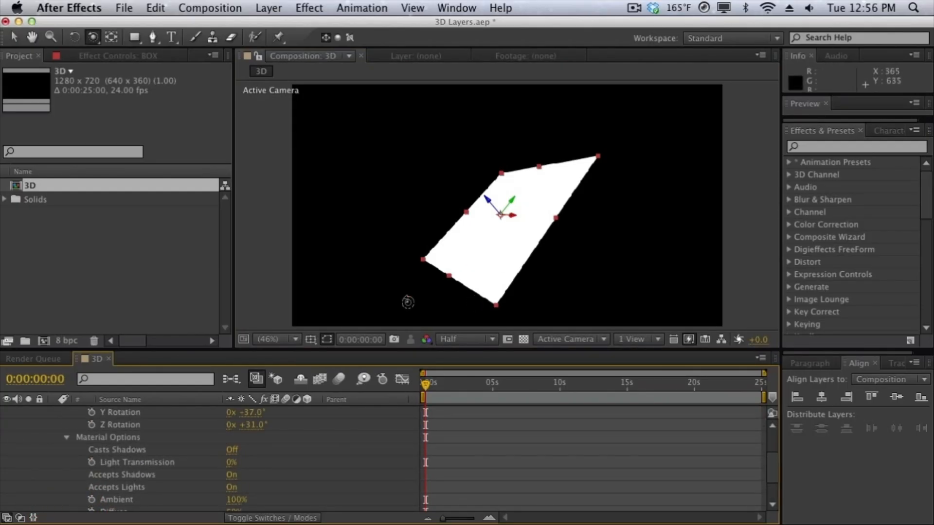
scroll(156, 477, down, 3)
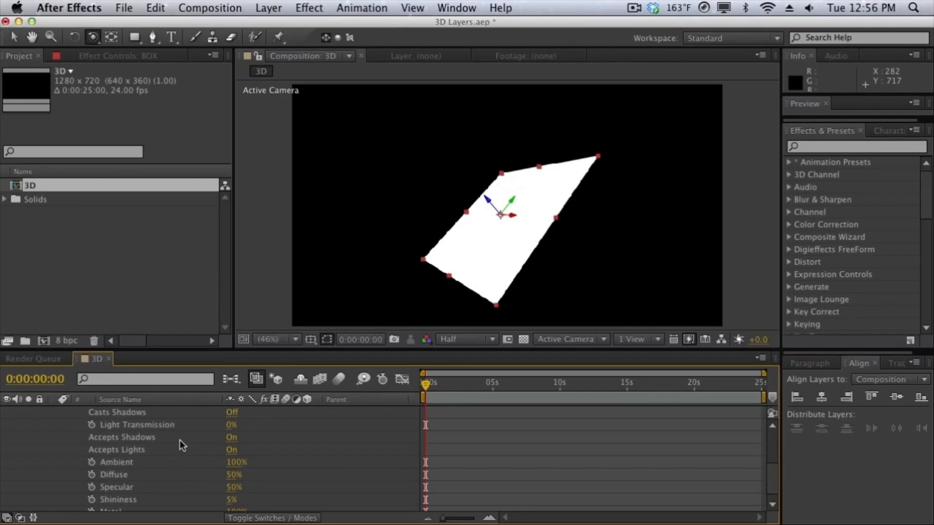
Add a white Point light named Light 1 with 150% intensity and Casts Shadows enabled.
click(269, 8)
mouse_move(319, 26)
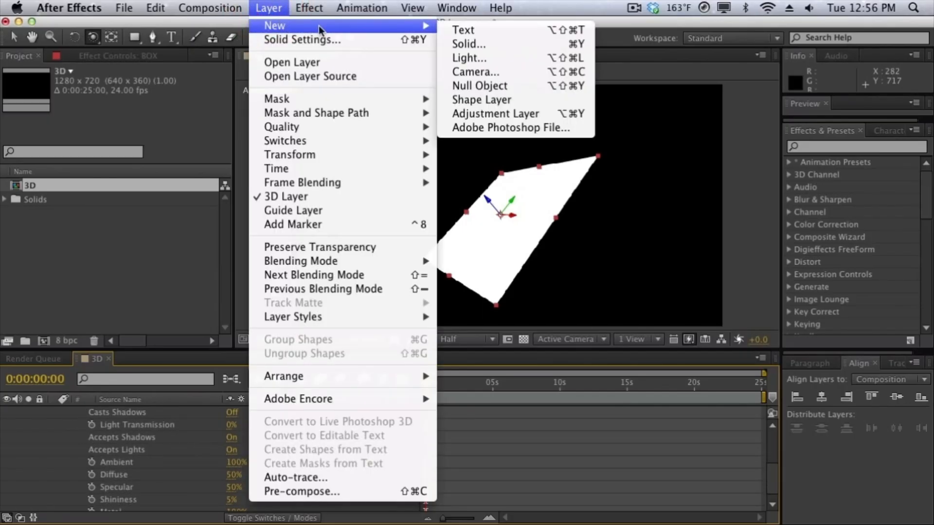
click(471, 57)
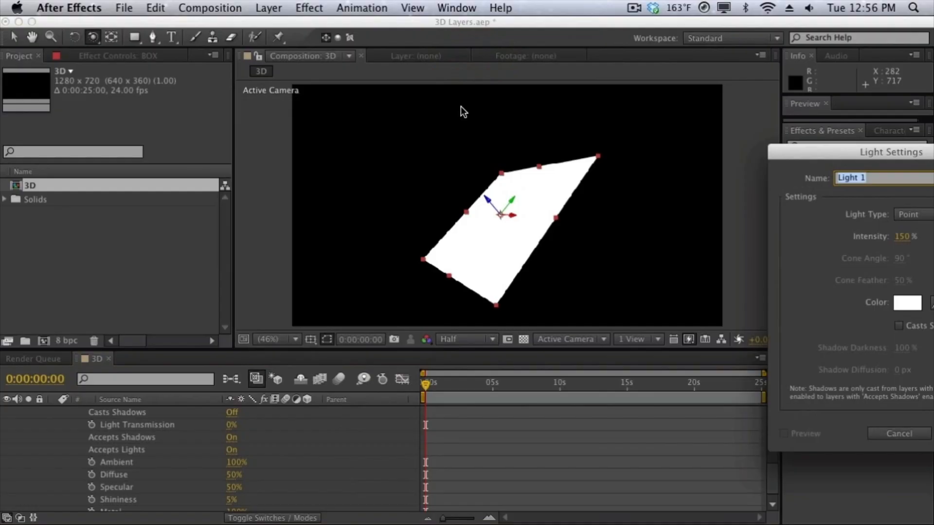
drag(921, 148, 381, 120)
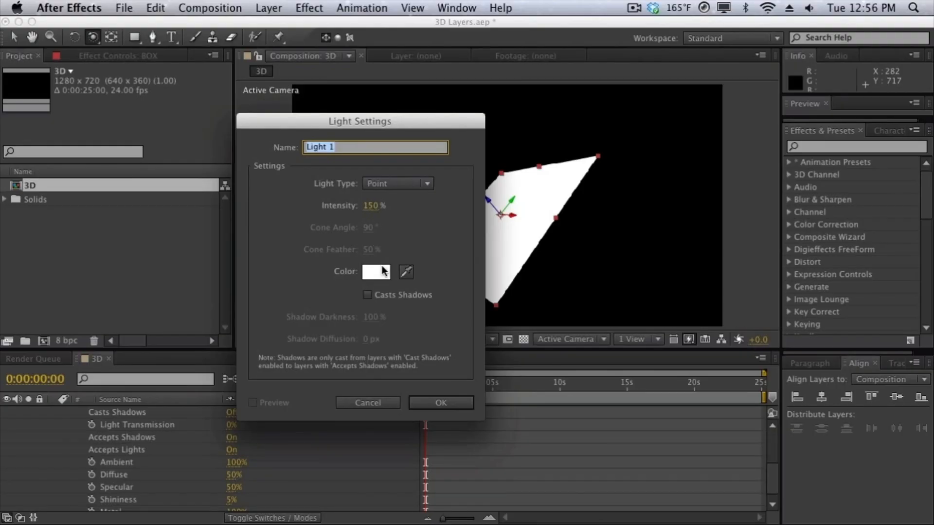
click(368, 295)
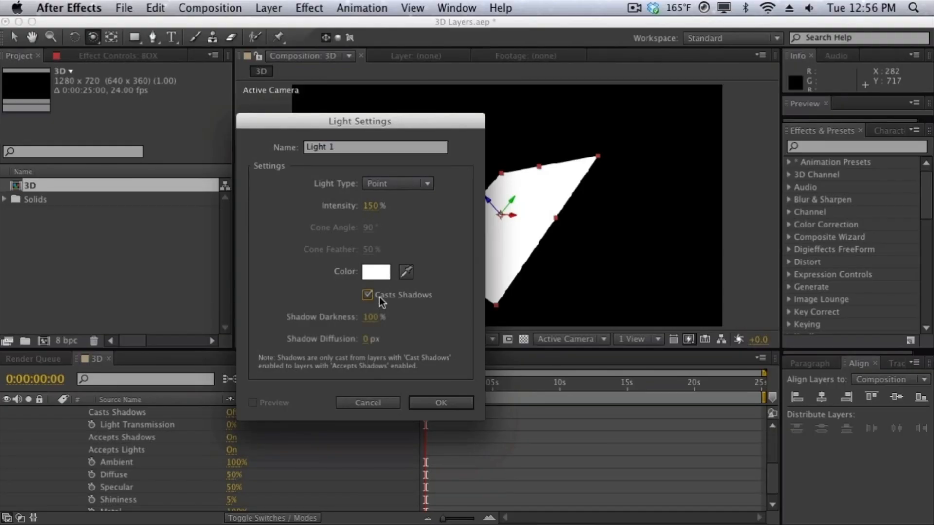
click(411, 401)
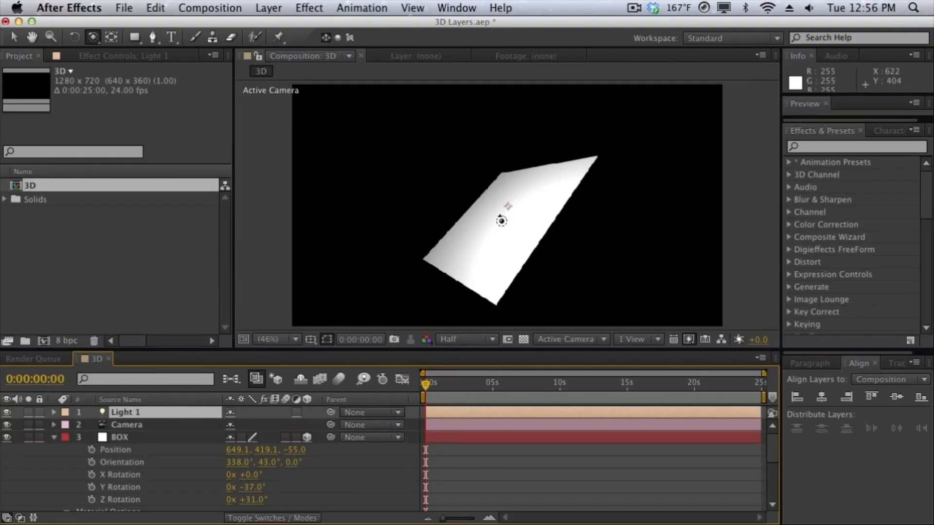
Move Light 1 down from above the frame to the frame's upper edge, nearer the BOX layer.
scroll(506, 216, down, 2)
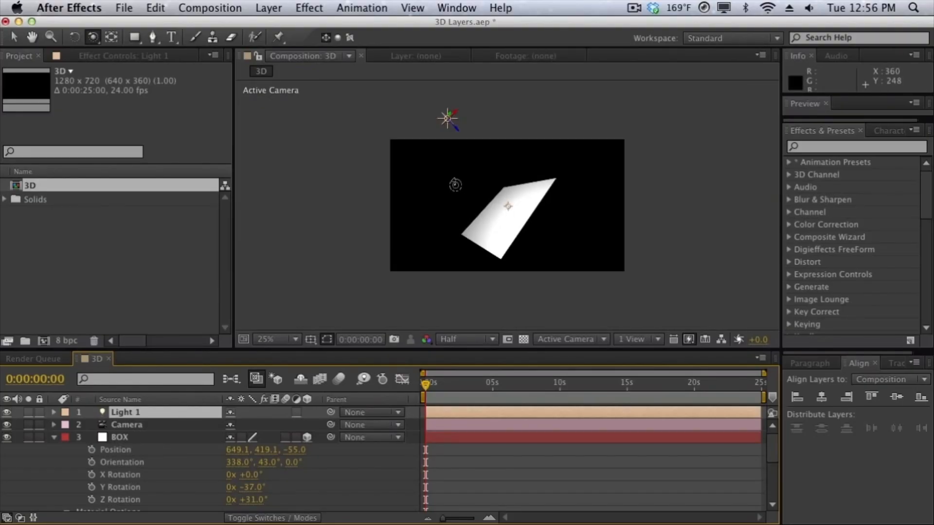
key(v)
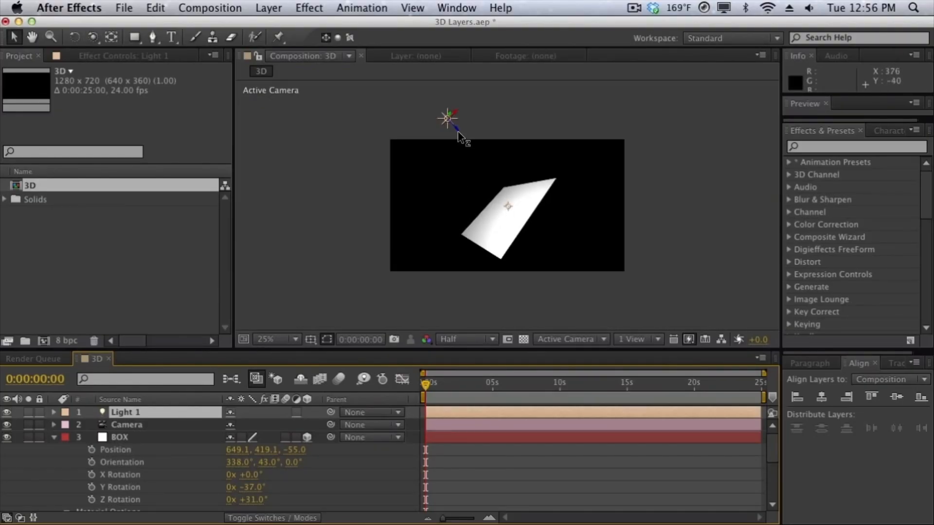
mouse_move(457, 132)
mouse_down()
mouse_move(525, 170)
mouse_move(479, 158)
mouse_move(493, 173)
mouse_move(448, 166)
mouse_up()
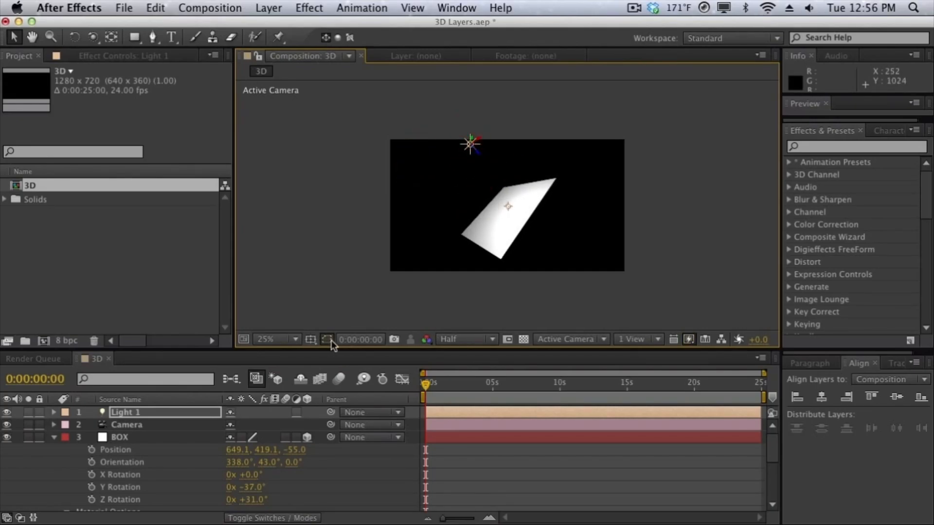
Turn the BOX layer's 3D property off to compare it as an unlit 2D layer, and turn it back on.
click(306, 437)
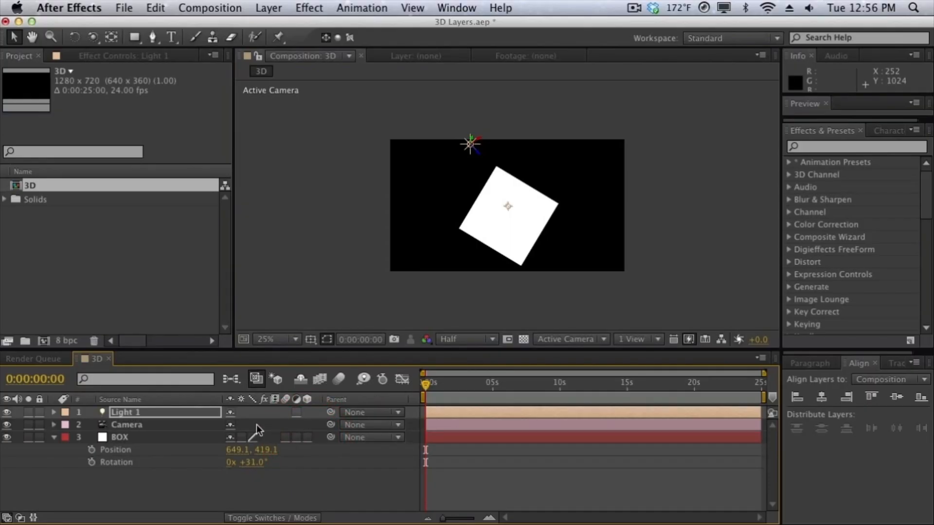
click(309, 438)
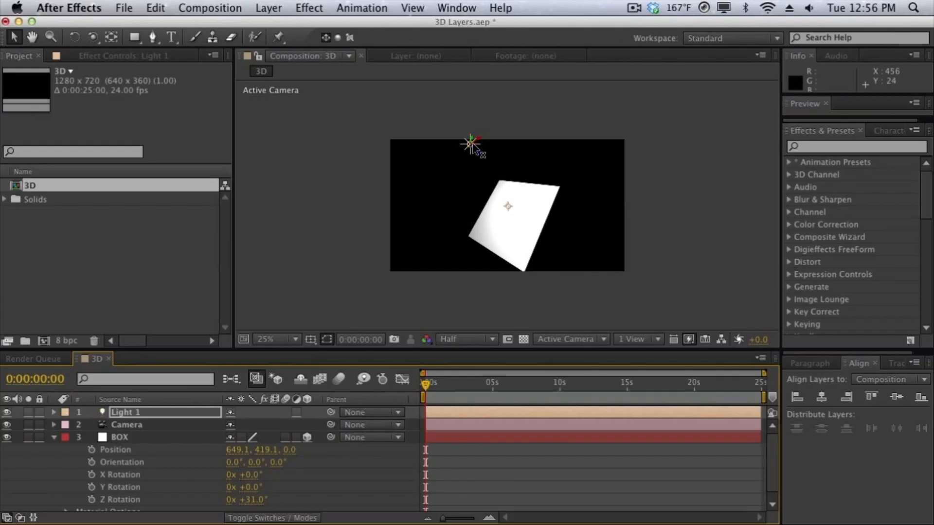
Reposition Light 1 inside the frame, just beside the BOX layer's upper-left corner, to change how it lights the surface.
drag(473, 147, 465, 166)
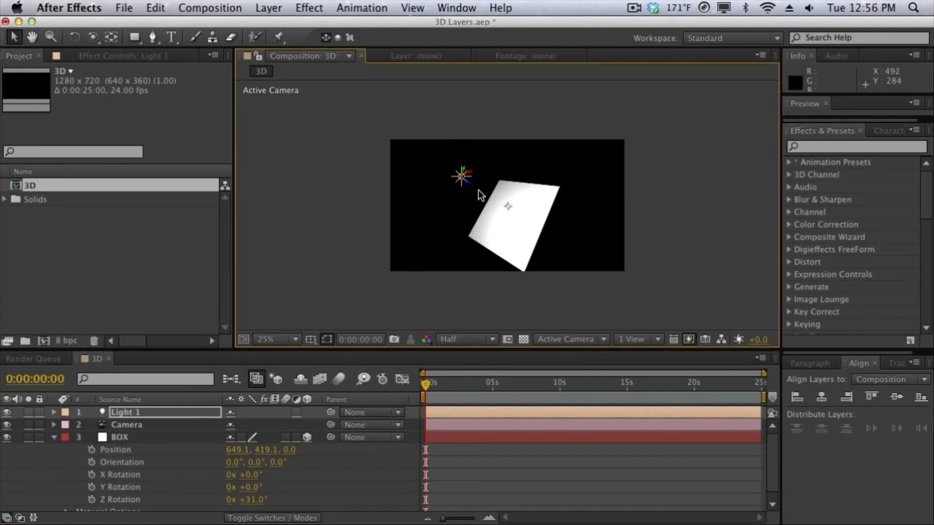
key(period)
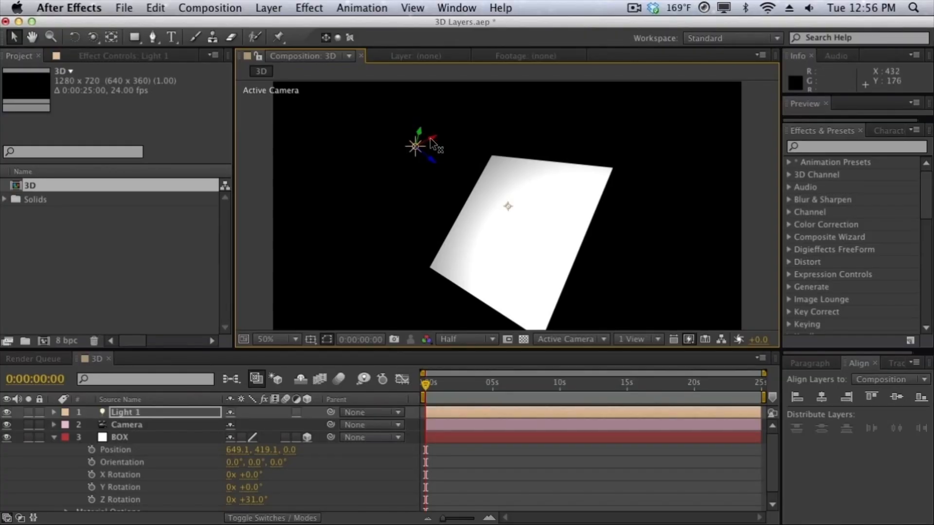
drag(431, 160, 461, 156)
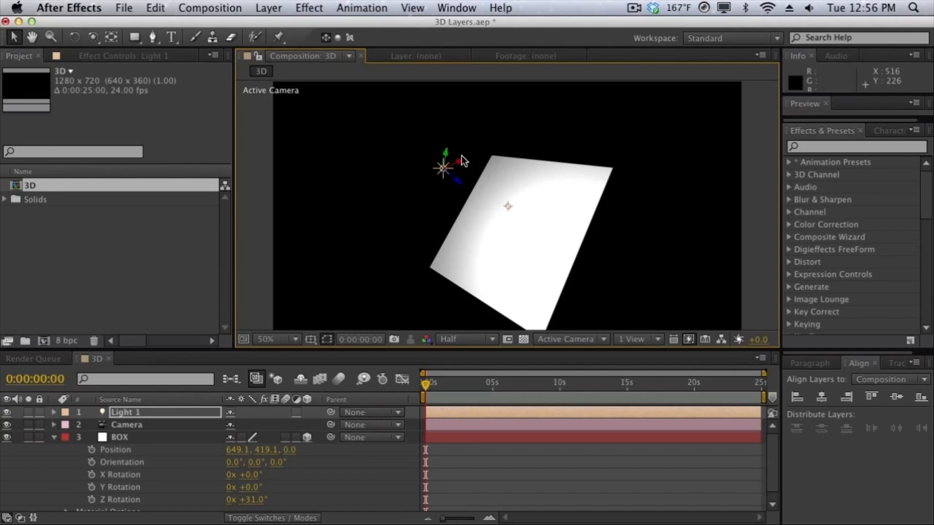